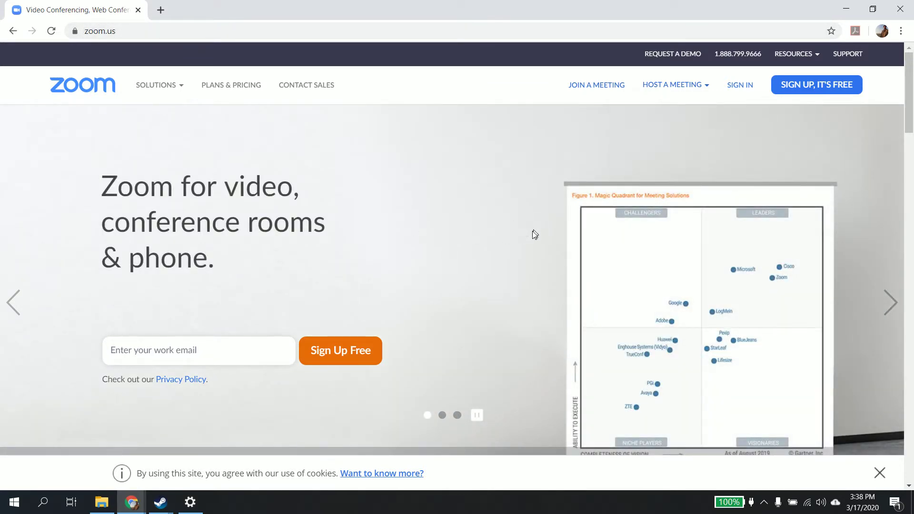
Step: Open the account profile to check the sign-in email's domain and the 40-minute limit notice, dismissing the Zoom Pro offer
click(799, 91)
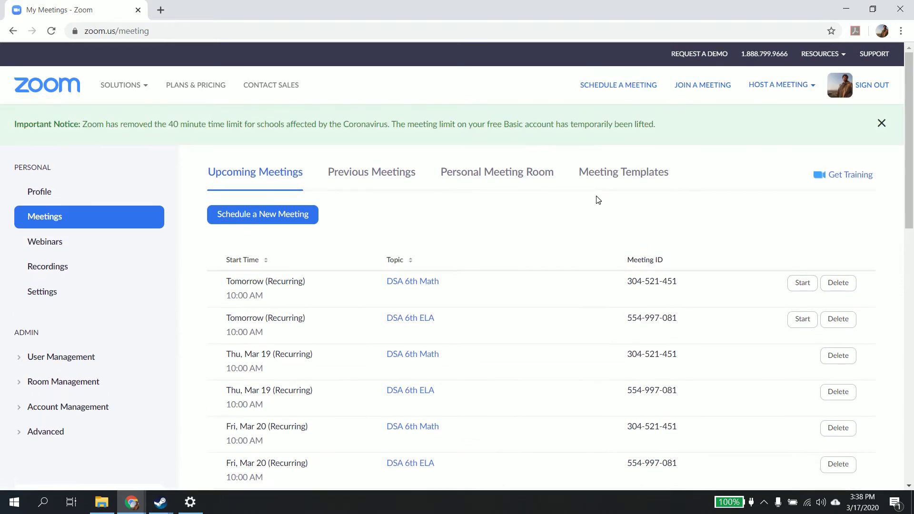
click(843, 94)
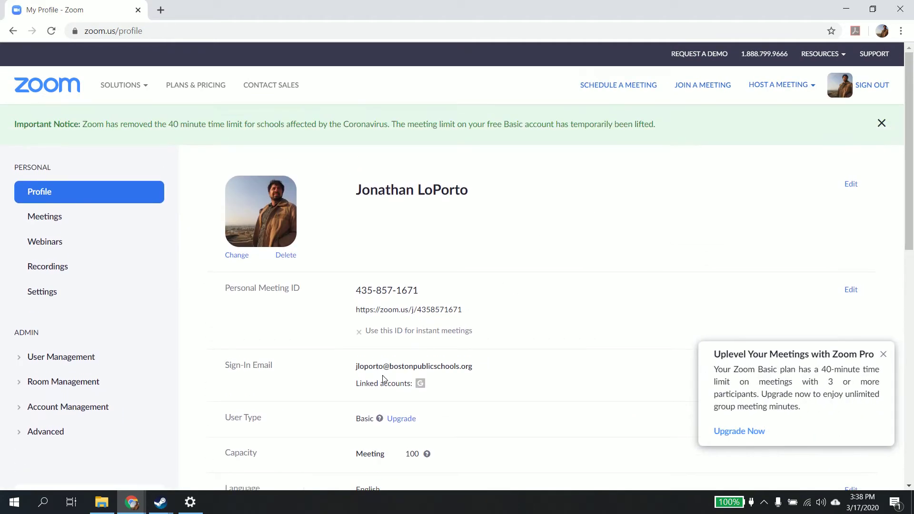
drag(399, 367, 475, 373)
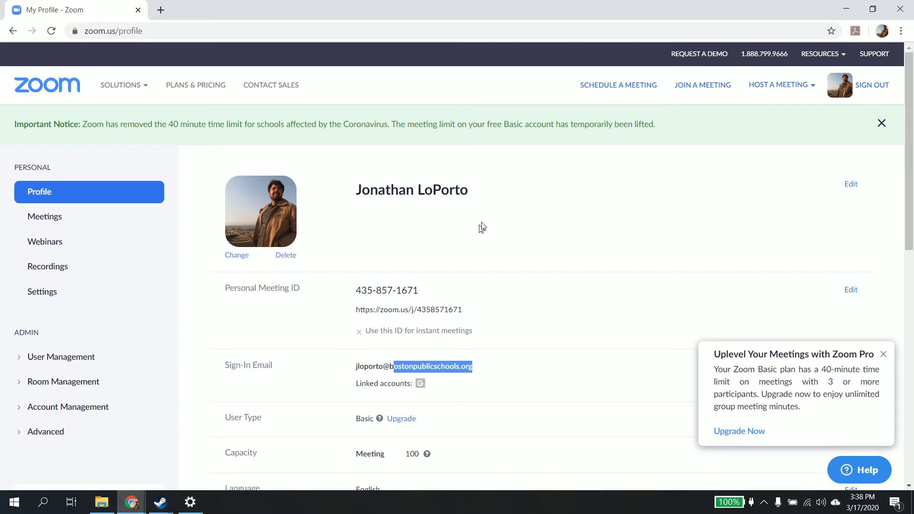
drag(166, 125, 304, 125)
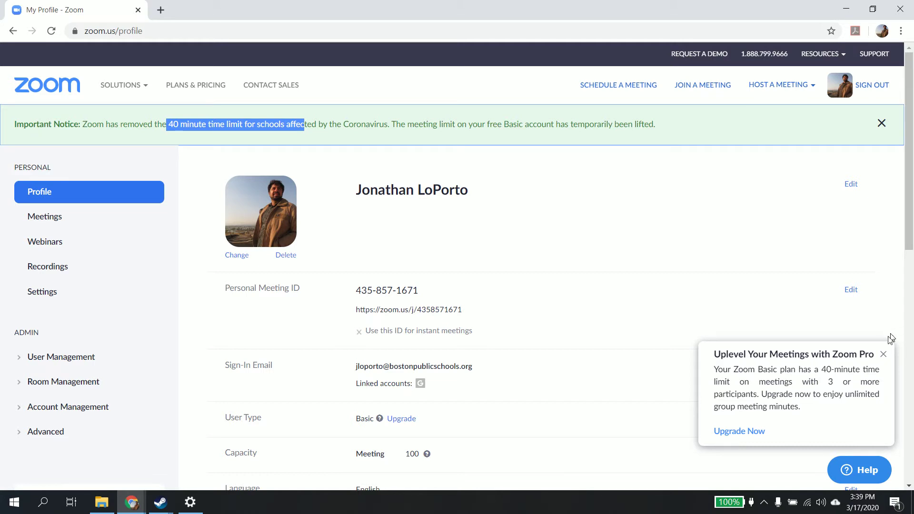
click(883, 356)
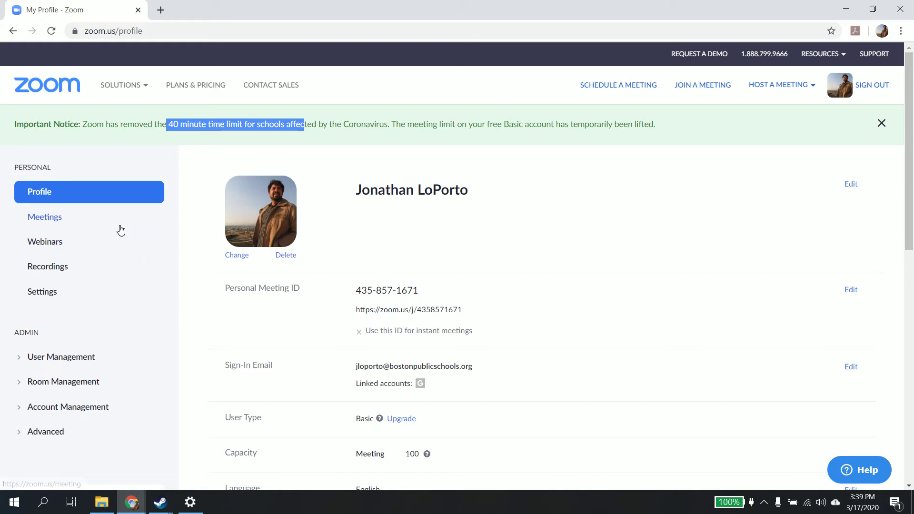
Step: Begin scheduling a new meeting and enter a topic made of the teacher's name followed by "Class"
click(96, 217)
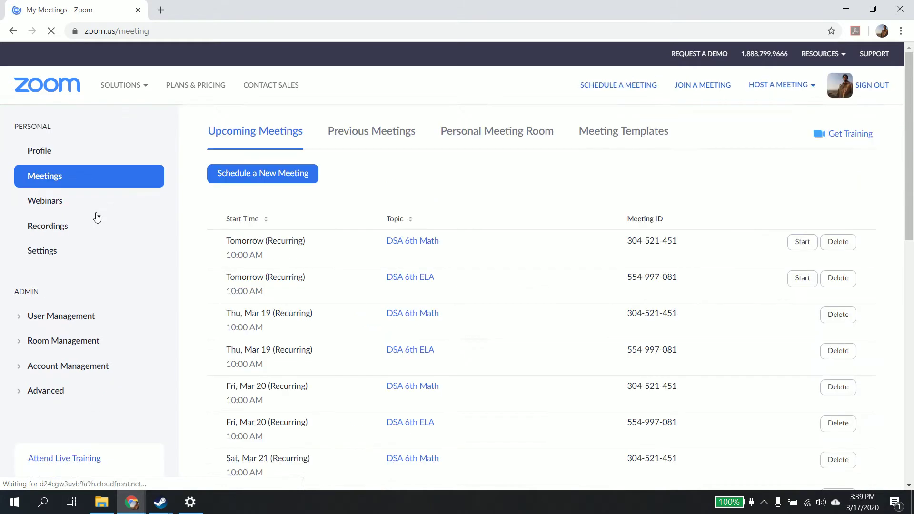
click(283, 215)
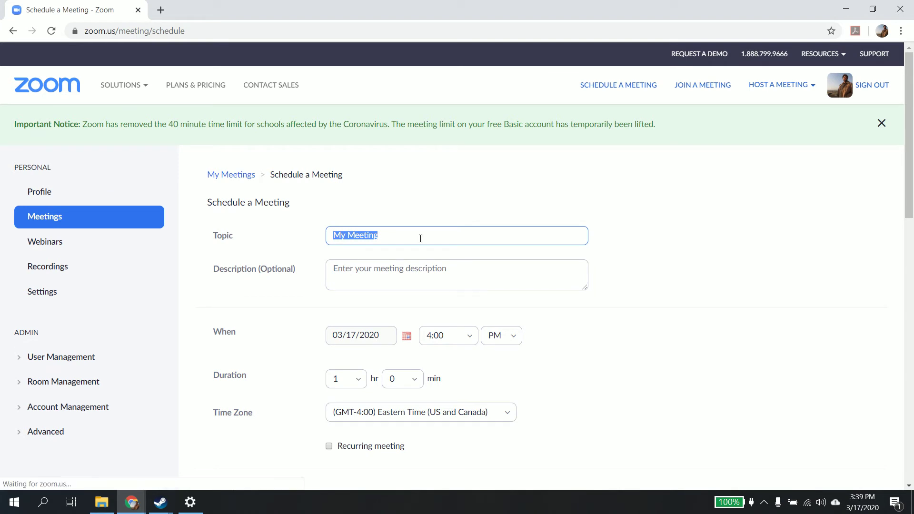
text(Mr)
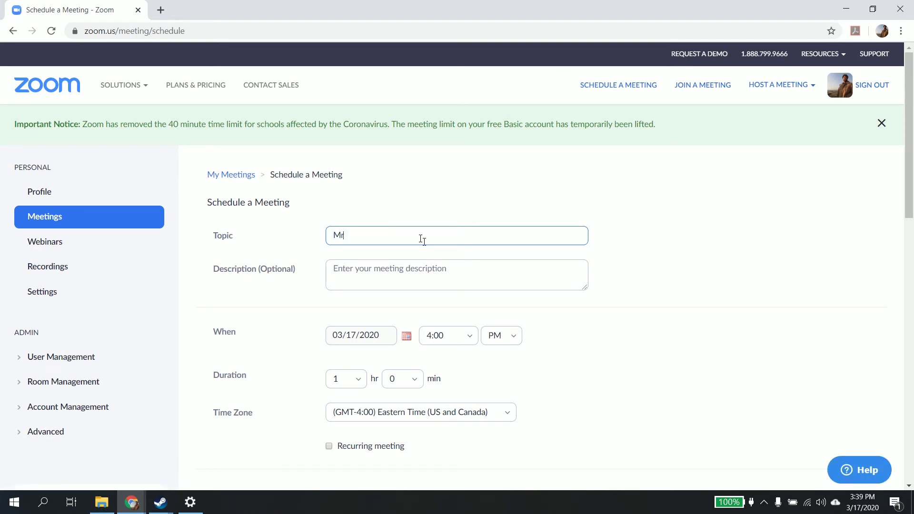
text(. LoPorto's Class)
scroll(666, 262, down, 2)
click(706, 235)
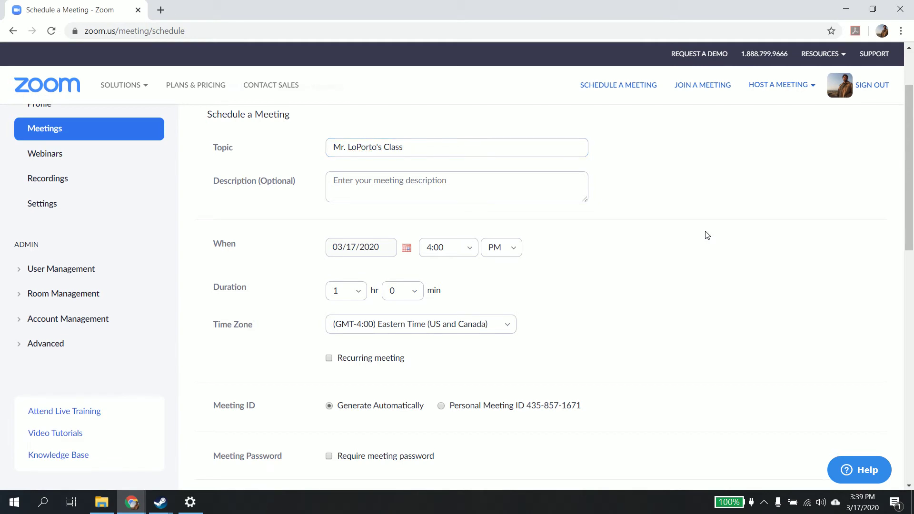
Step: Set the meeting's start time to 10:00 AM
scroll(706, 234, down, 1)
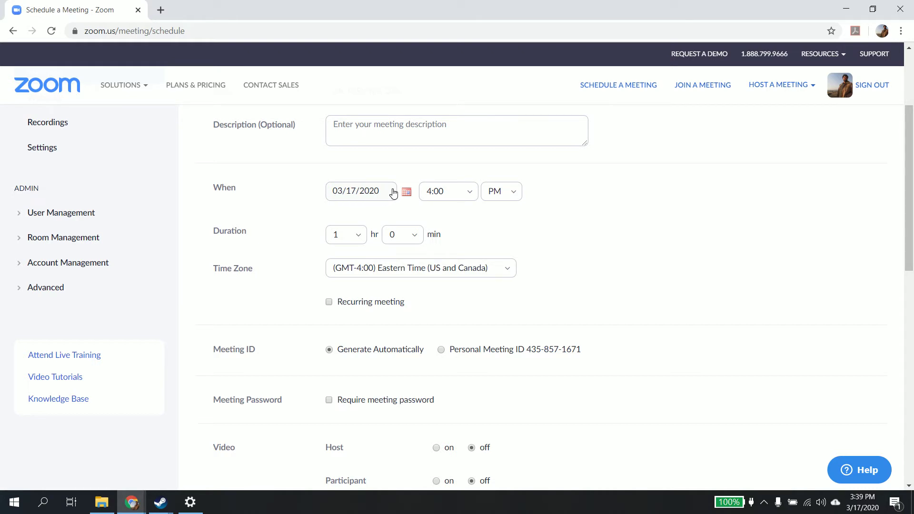
click(470, 194)
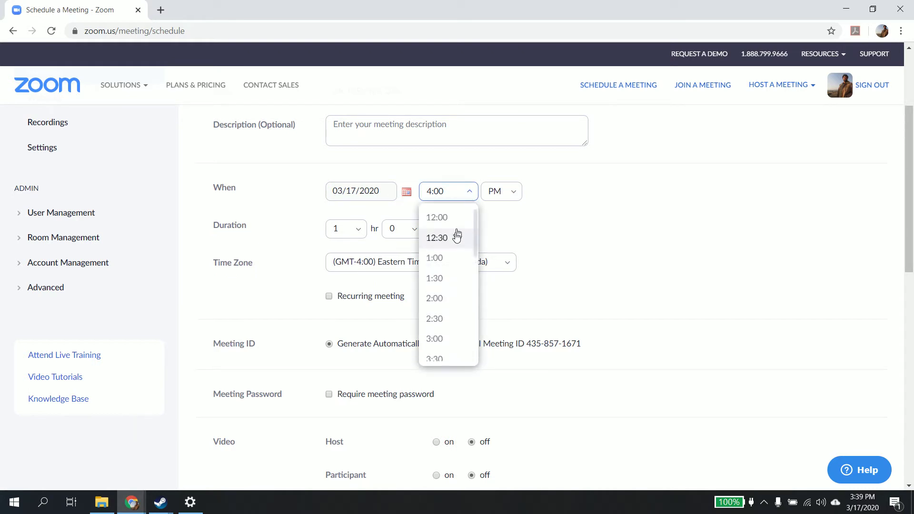
scroll(450, 263, up, 1)
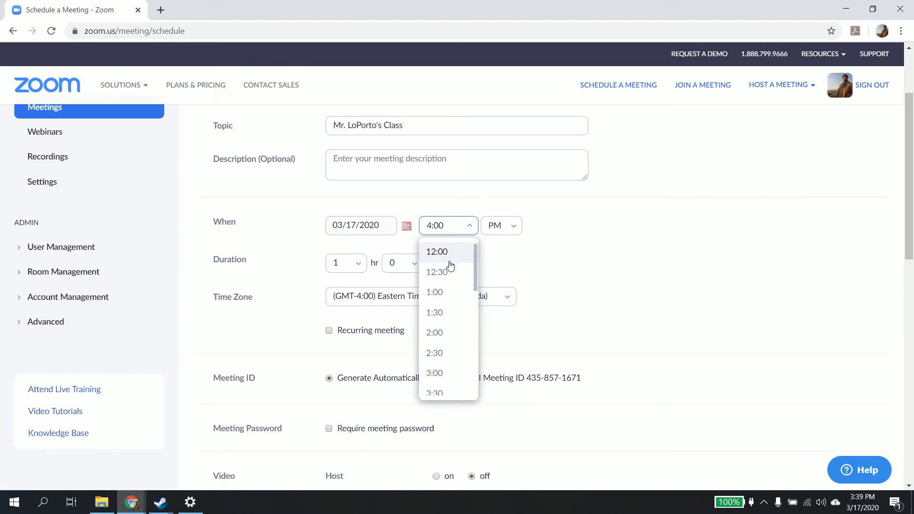
drag(479, 273, 479, 369)
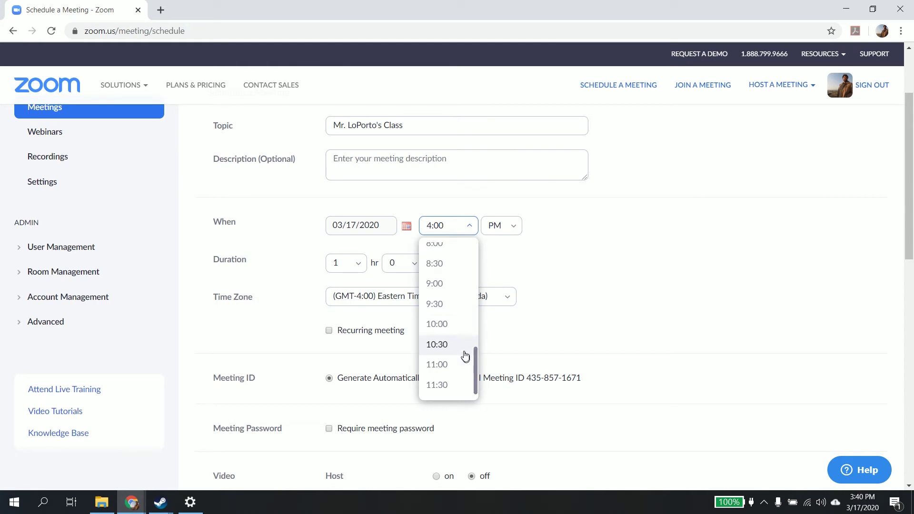
click(458, 322)
click(512, 229)
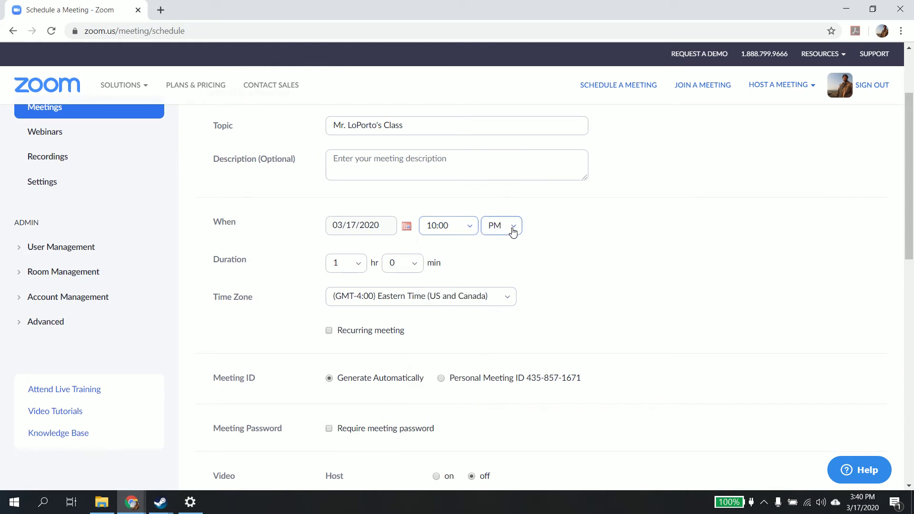
click(509, 257)
Step: Set the meeting's duration to 2 hours and check the available time zones without picking another one
click(357, 264)
click(350, 331)
click(507, 300)
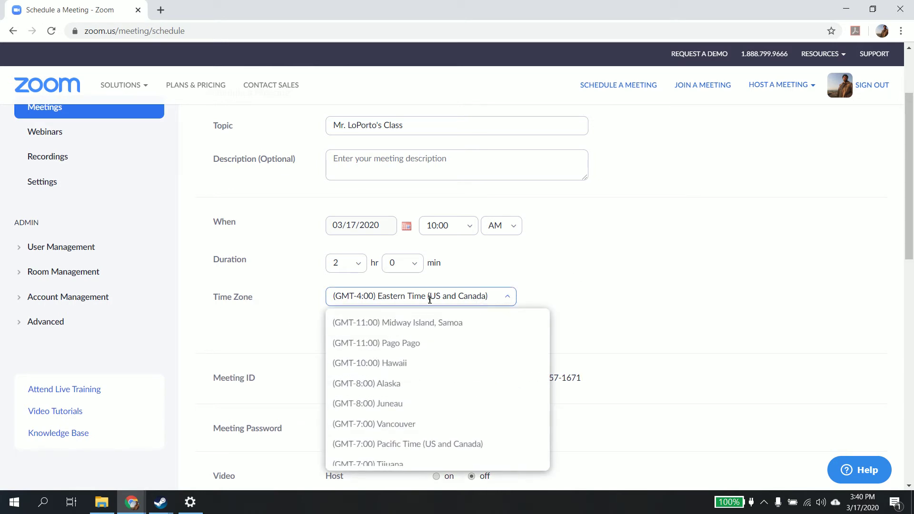
click(587, 293)
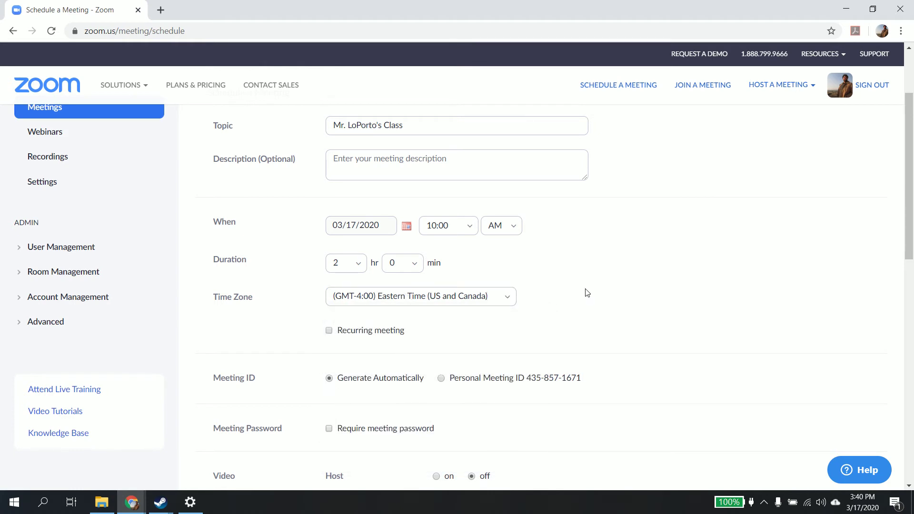
Step: Make the meeting recurring on a daily basis with an end date of 04/27/2020
click(329, 331)
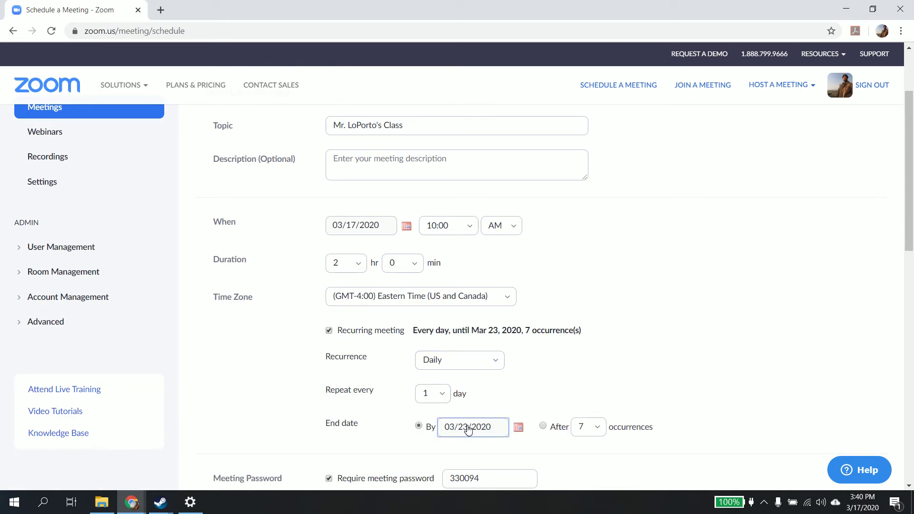
click(518, 428)
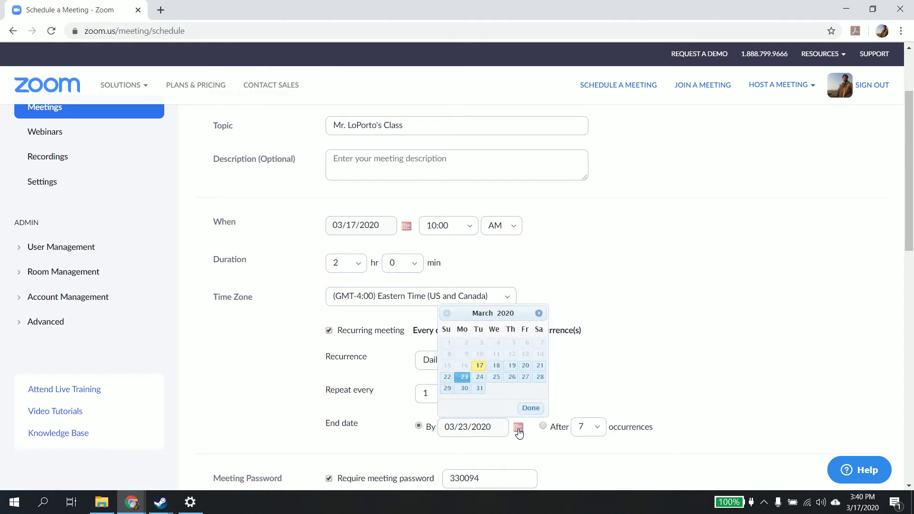
click(538, 313)
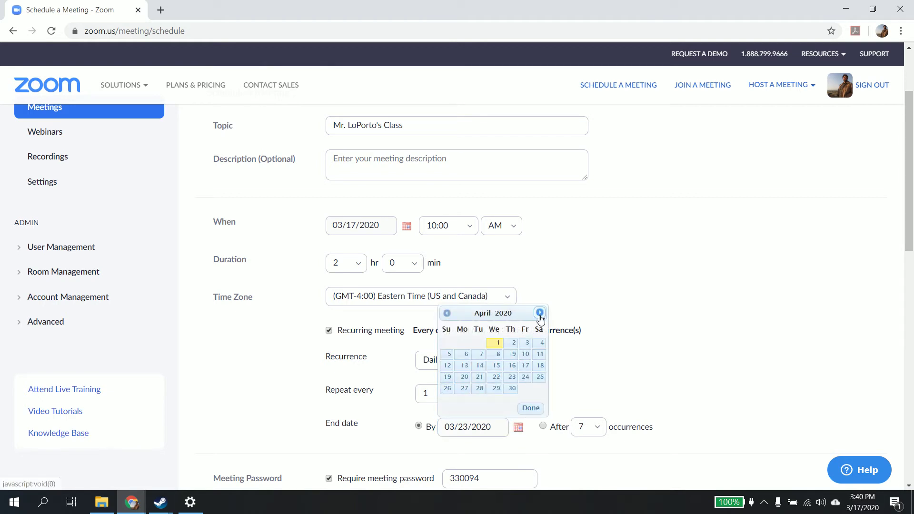
click(464, 388)
scroll(588, 392, down, 2)
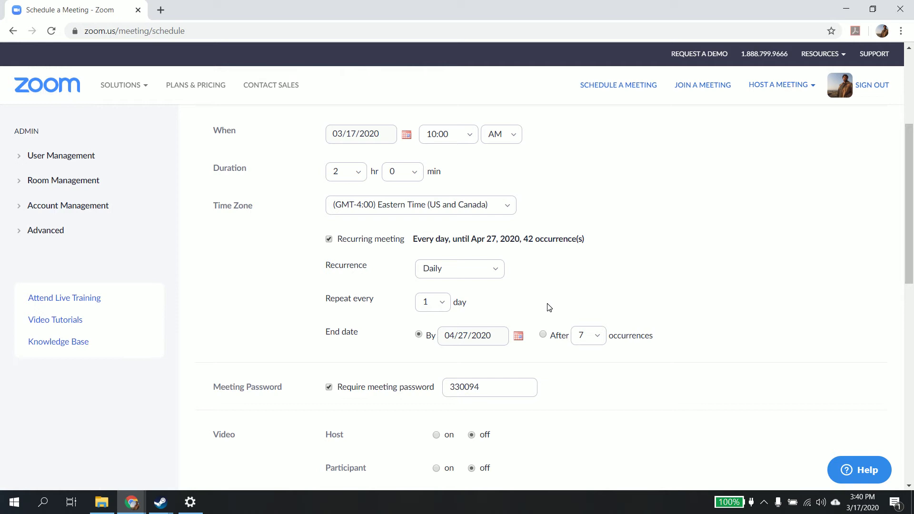
Step: Turn on video for host and participants and remove the meeting password requirement
scroll(549, 307, down, 3)
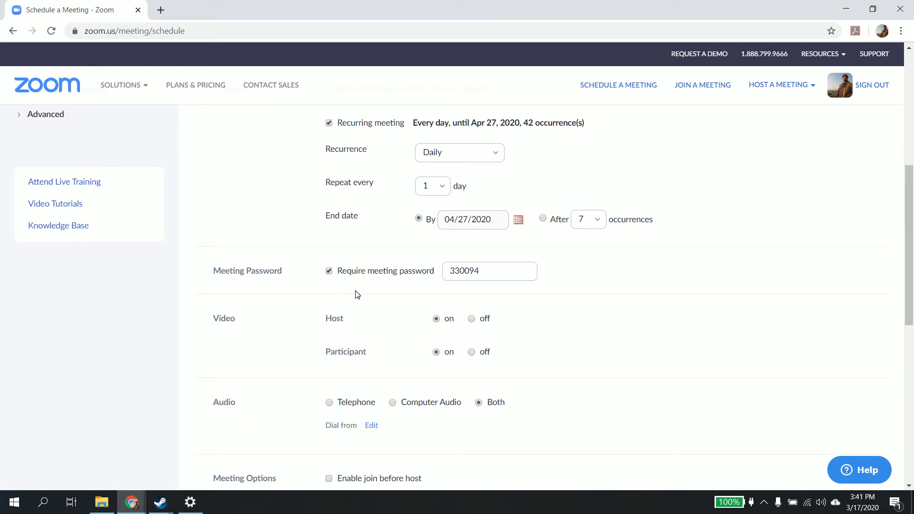
click(329, 271)
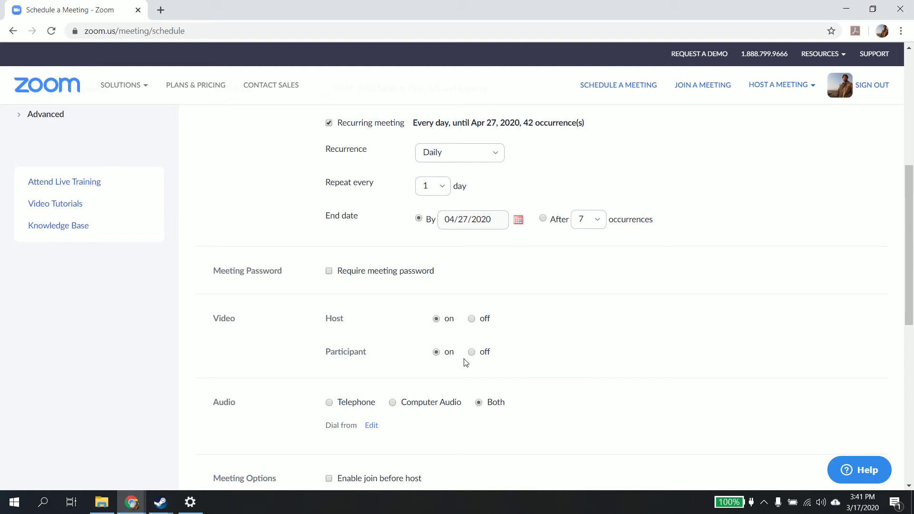
Step: Review the meeting form from topic through schedule, recurrence, password, video, audio and meeting options
scroll(465, 362, up, 5)
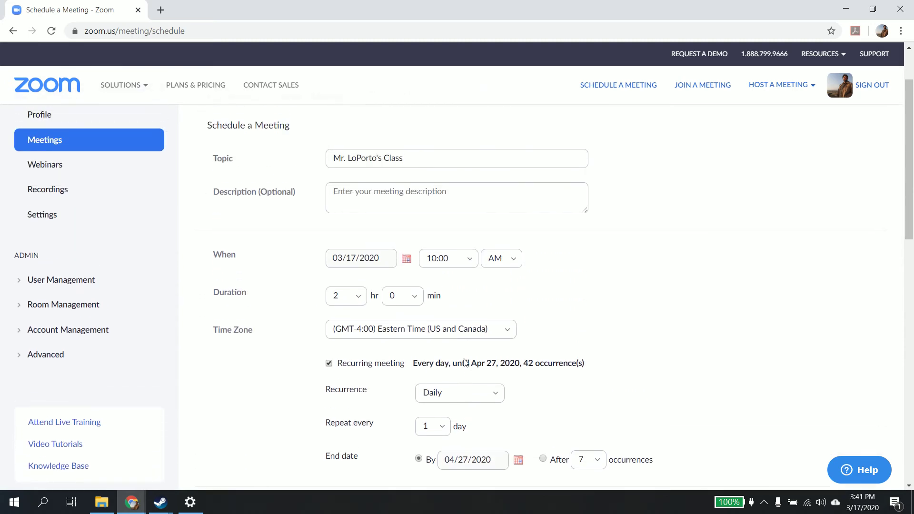
scroll(465, 362, down, 9)
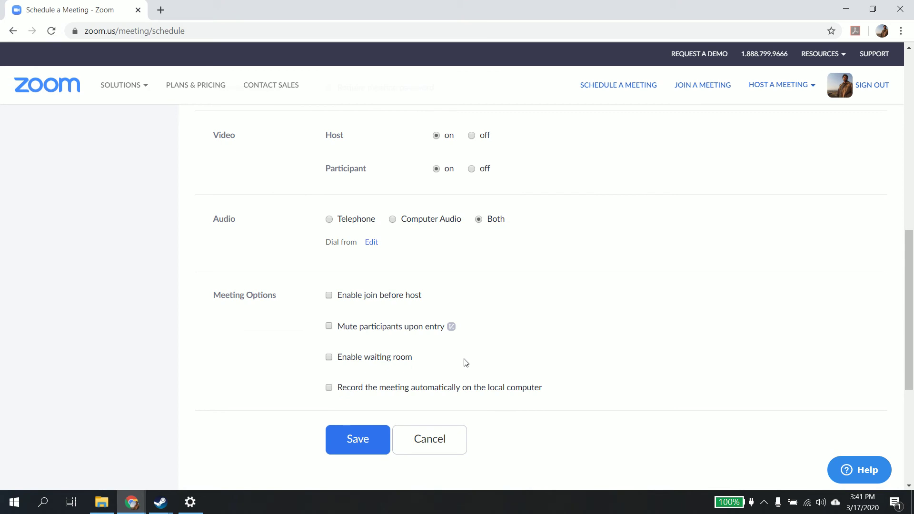
scroll(465, 363, up, 10)
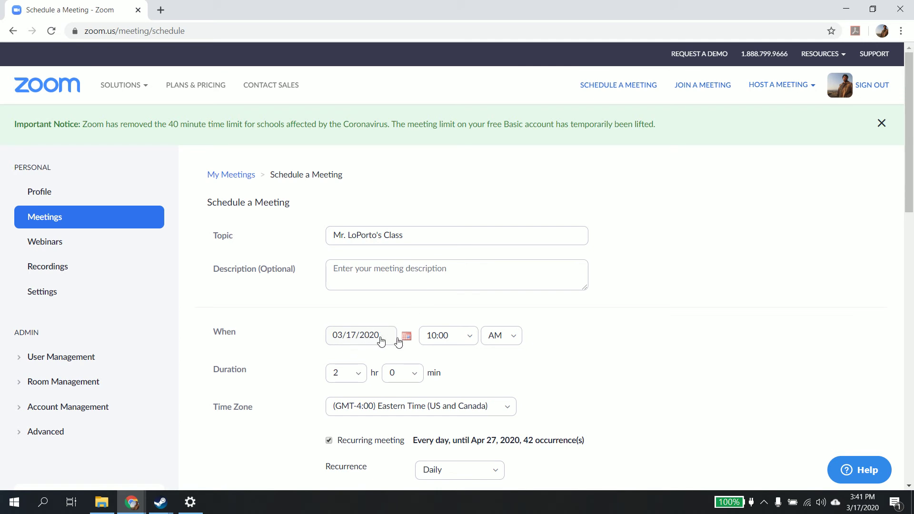
scroll(376, 335, down, 1)
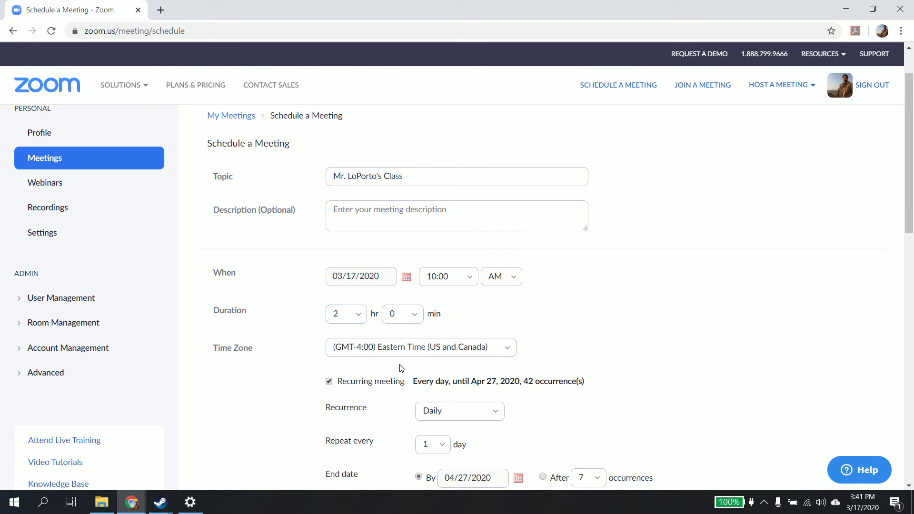
scroll(400, 367, down, 1)
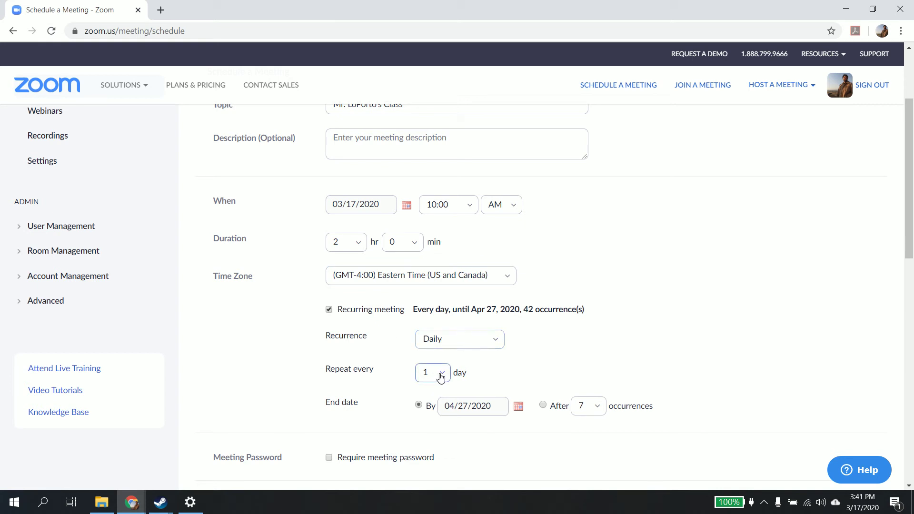
scroll(440, 377, down, 1)
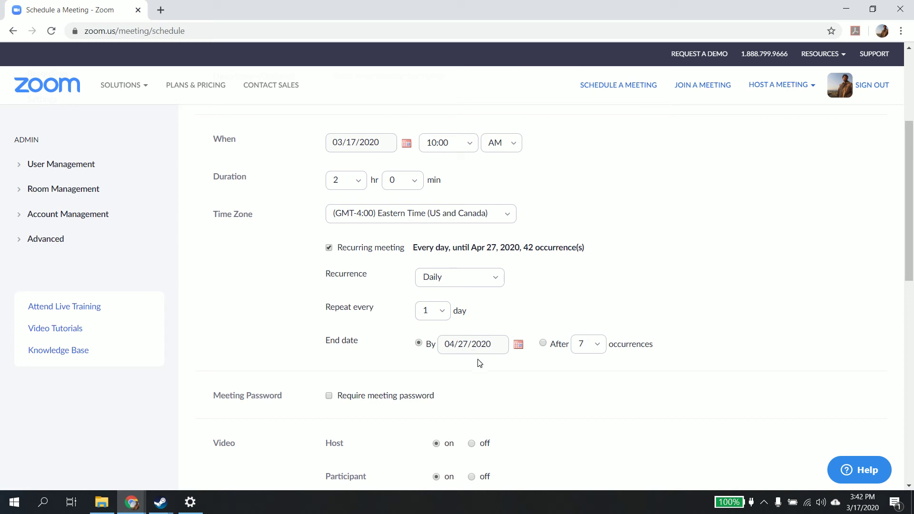
scroll(478, 361, down, 1)
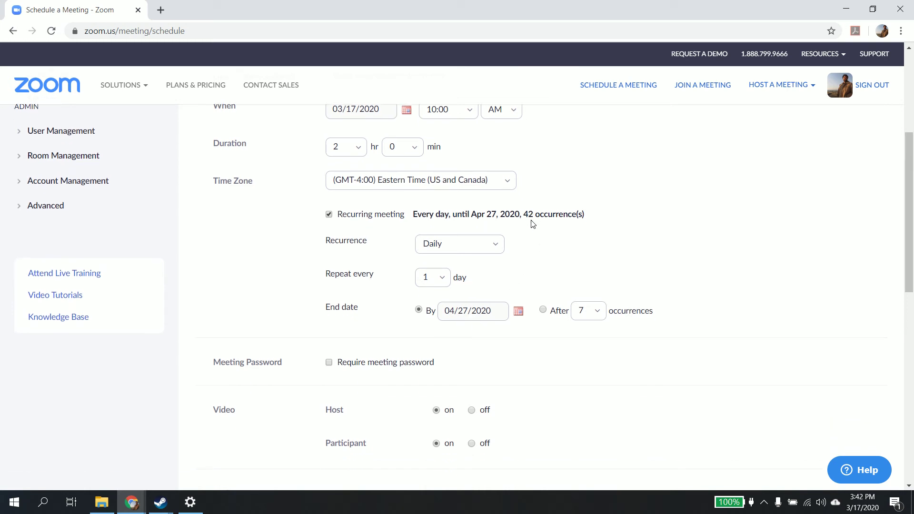
scroll(466, 362, down, 2)
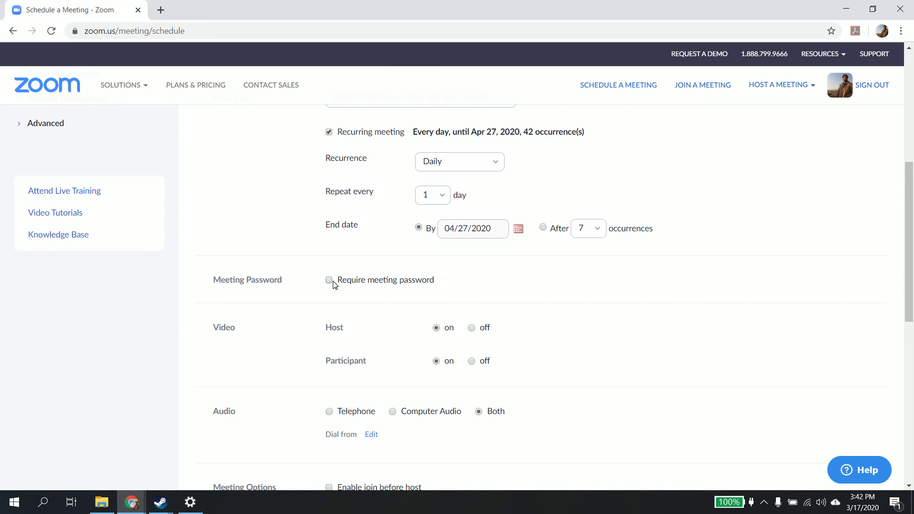
scroll(333, 284, down, 1)
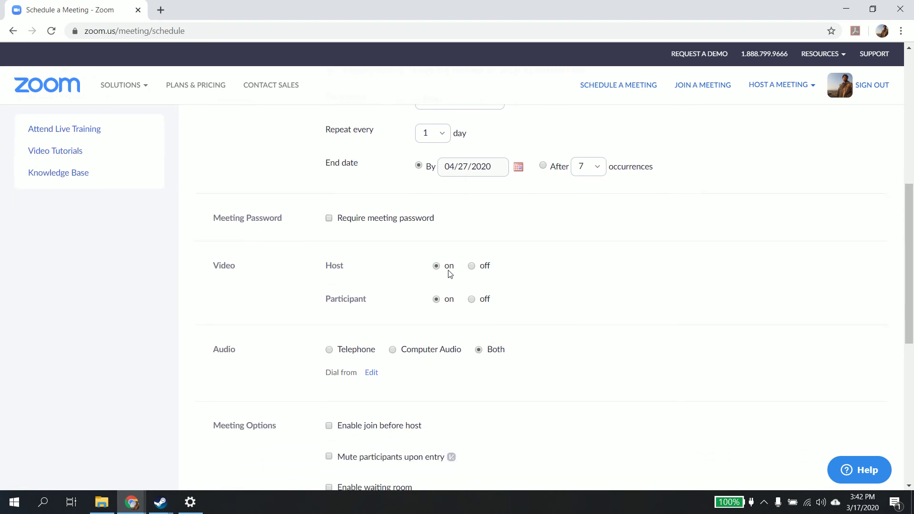
scroll(450, 275, down, 1)
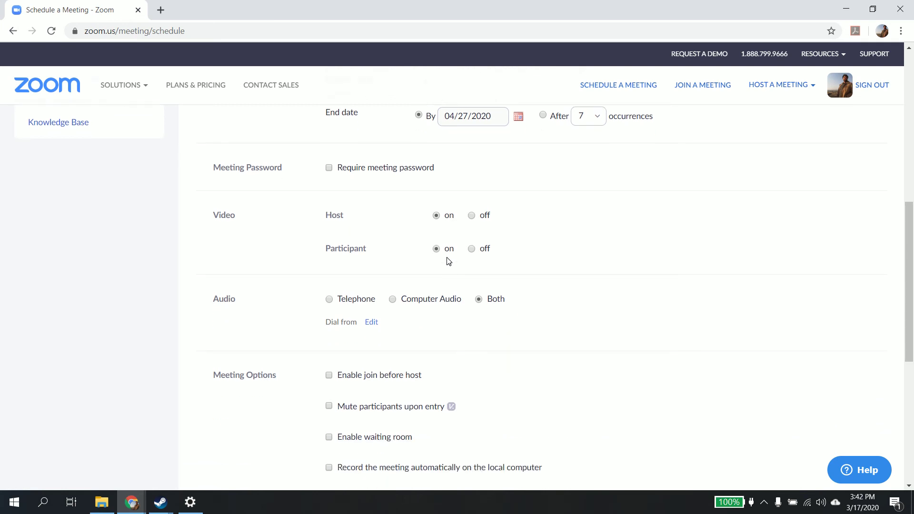
Step: Save the scheduled recurring meeting
scroll(449, 260, down, 3)
click(358, 356)
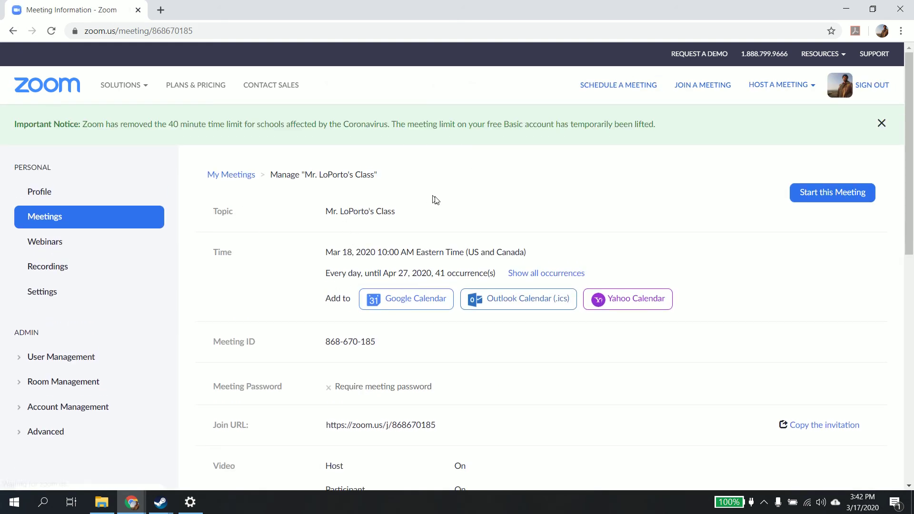
Step: Highlight the saved meeting's join URL and look over the remaining meeting details
scroll(447, 204, down, 2)
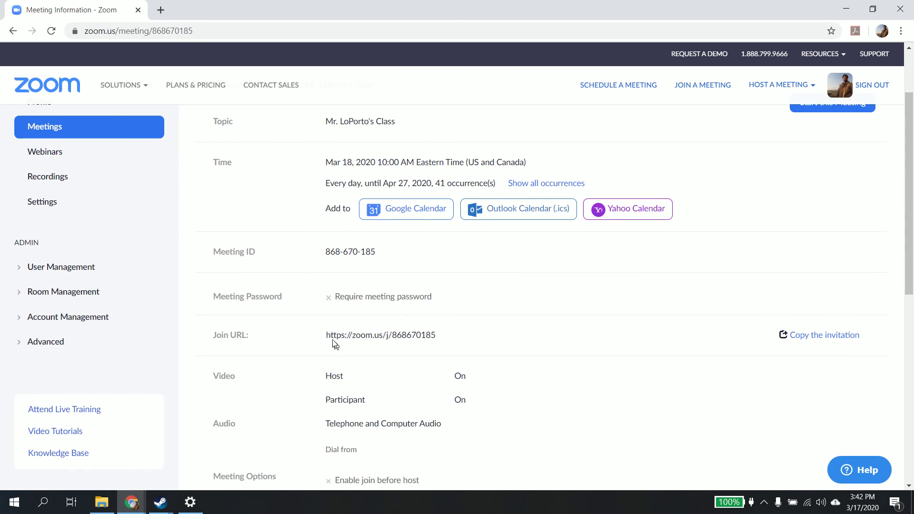
drag(327, 335, 436, 335)
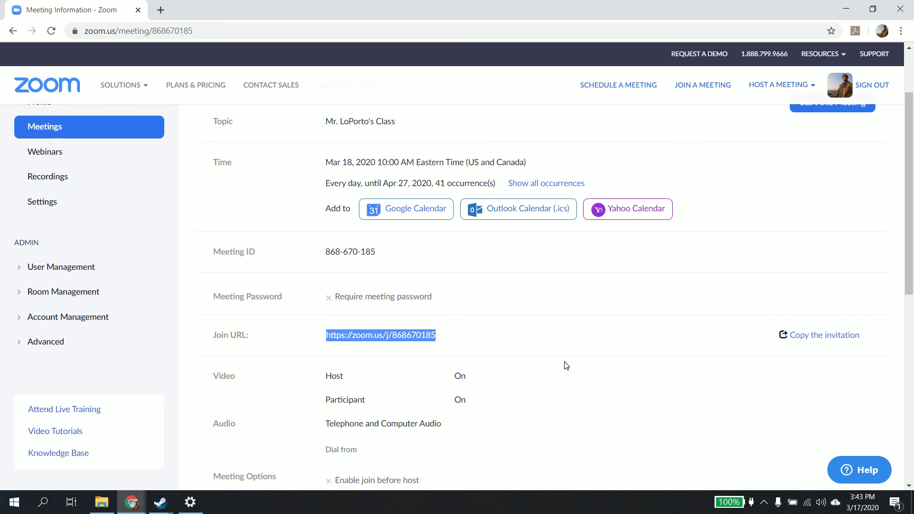
scroll(566, 366, up, 2)
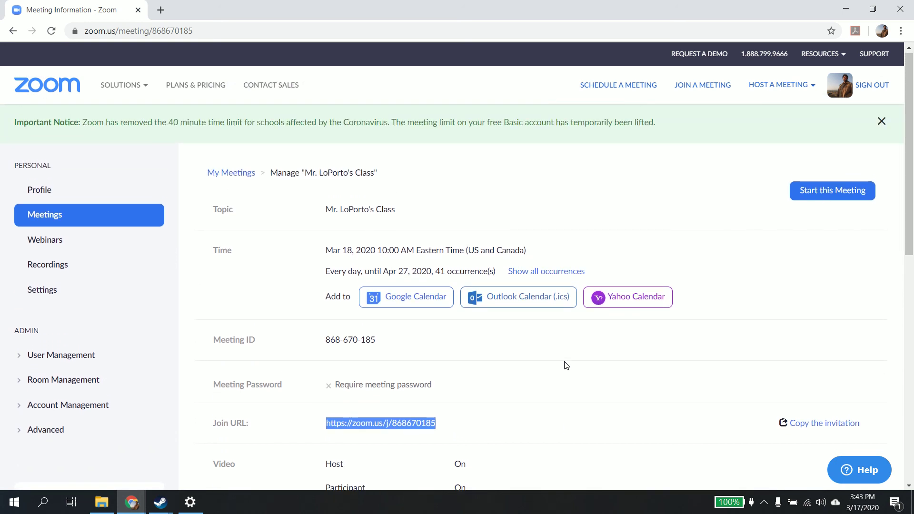
scroll(566, 366, down, 2)
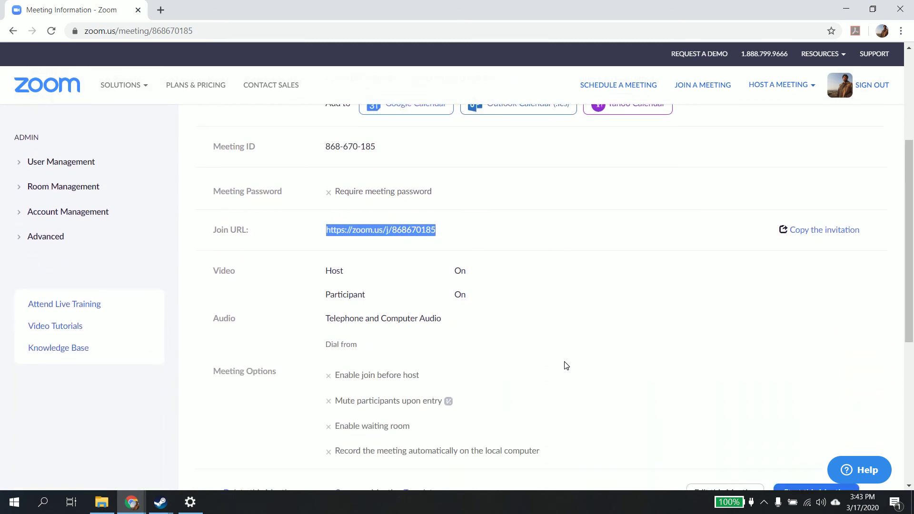
scroll(566, 366, down, 1)
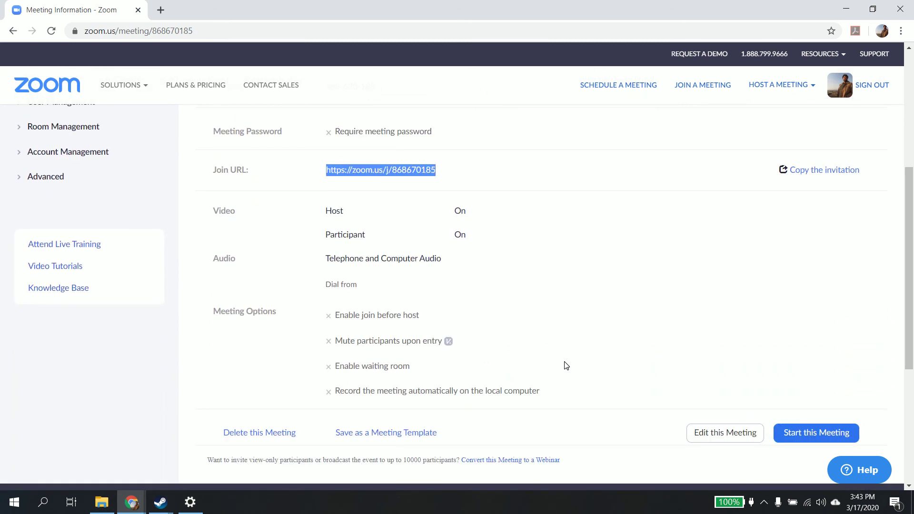